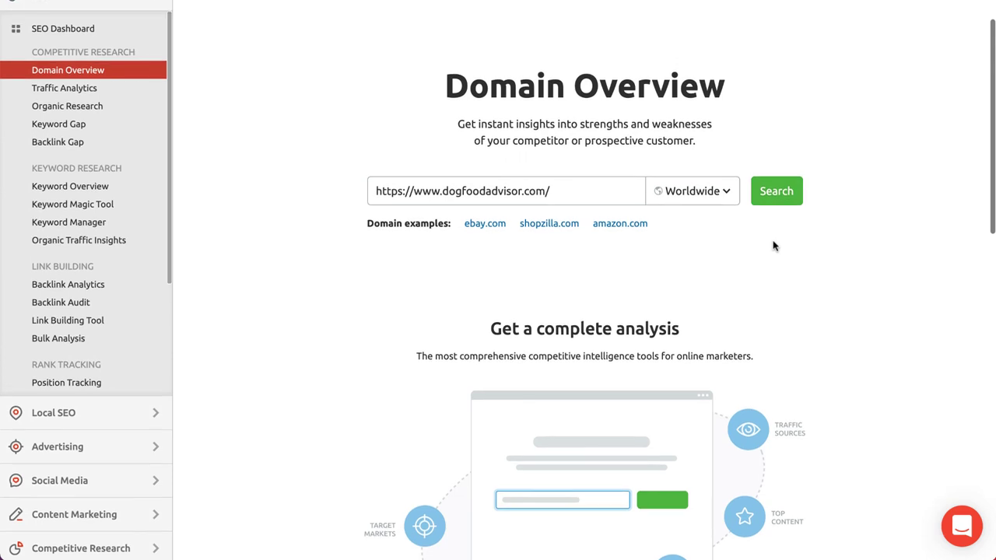
left_click(776, 246)
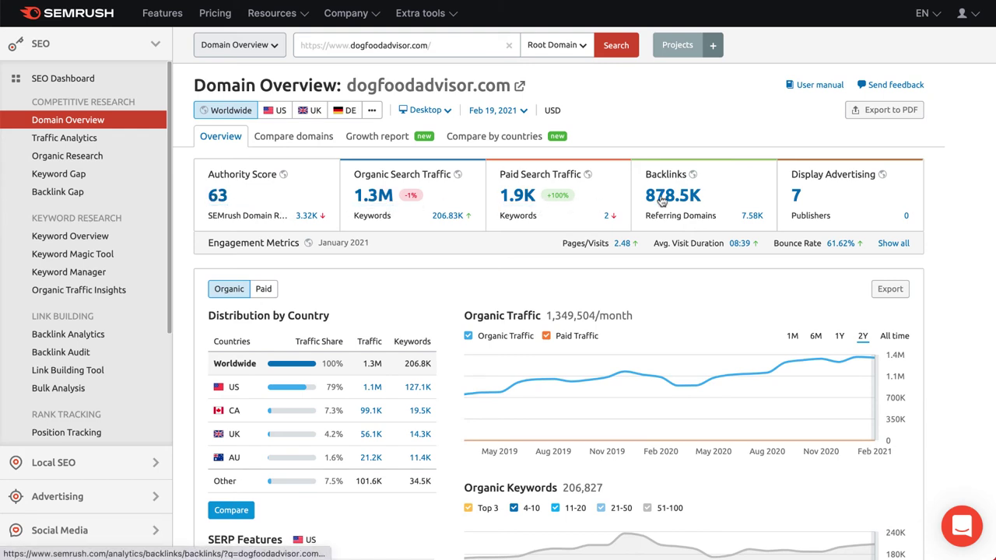
scroll(438, 274, "down", 3)
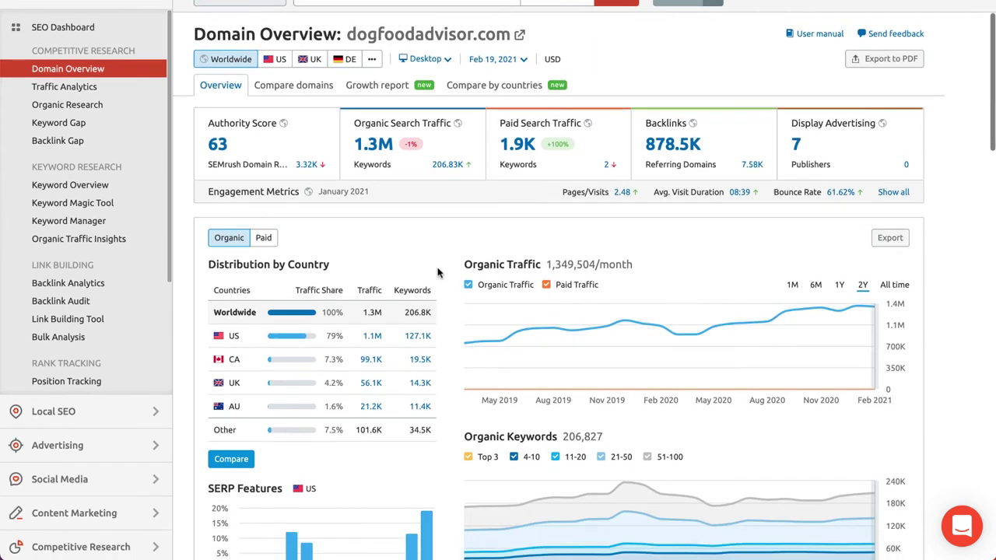
scroll(438, 273, "down", 1)
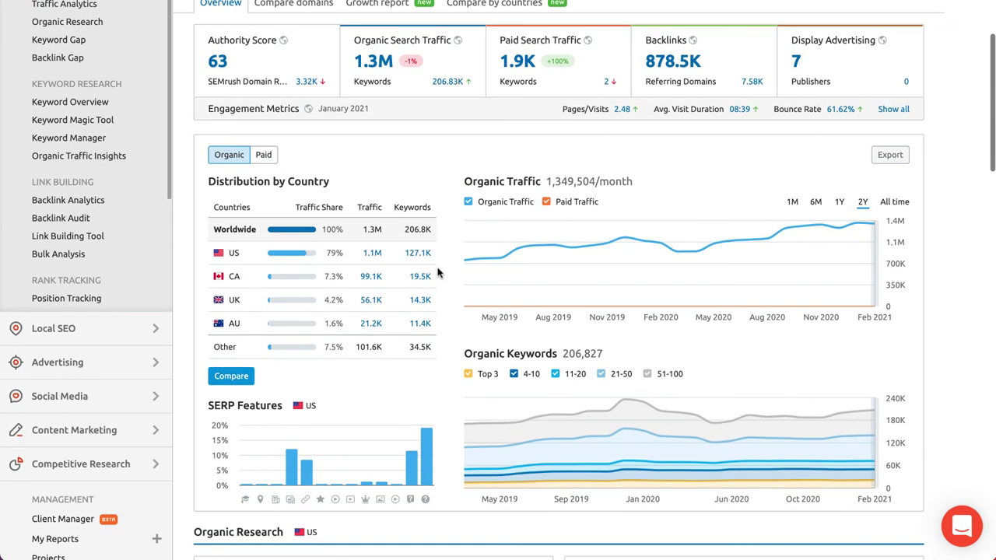
scroll(438, 272, "down", 1)
scroll(438, 272, "down", 3)
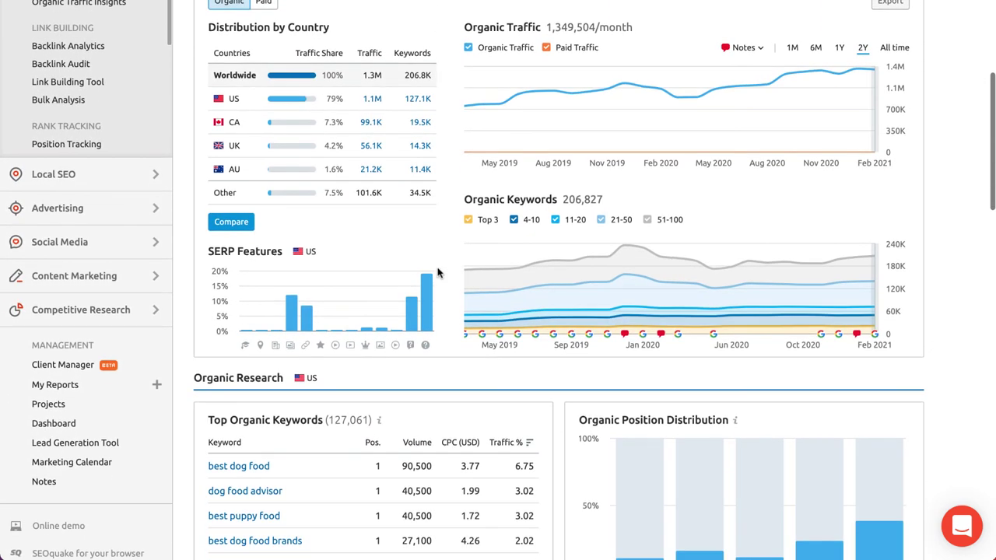
scroll(438, 273, "down", 2)
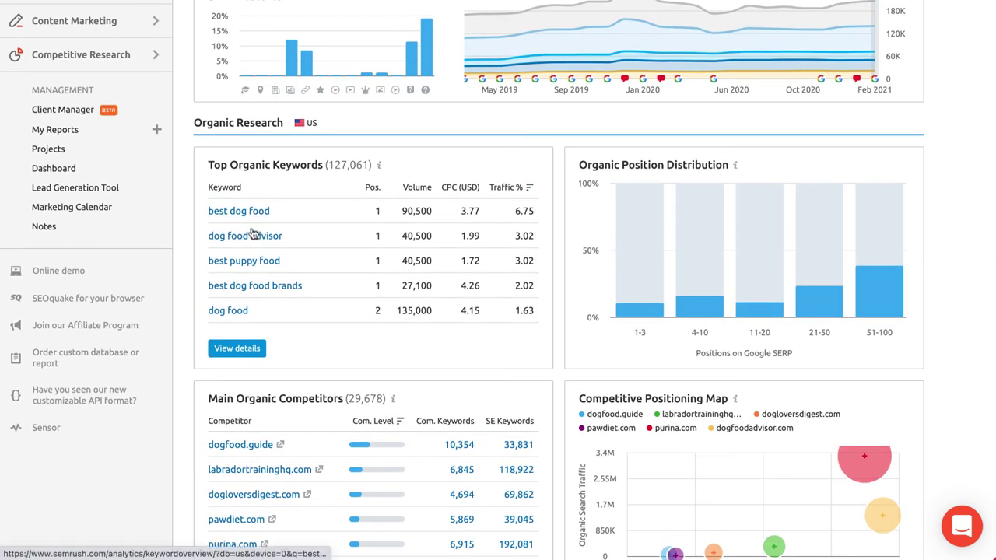
Open the full list of the domain's top organic keywords and review its search positions, keyword trend and position filter ranges
left_click(238, 349)
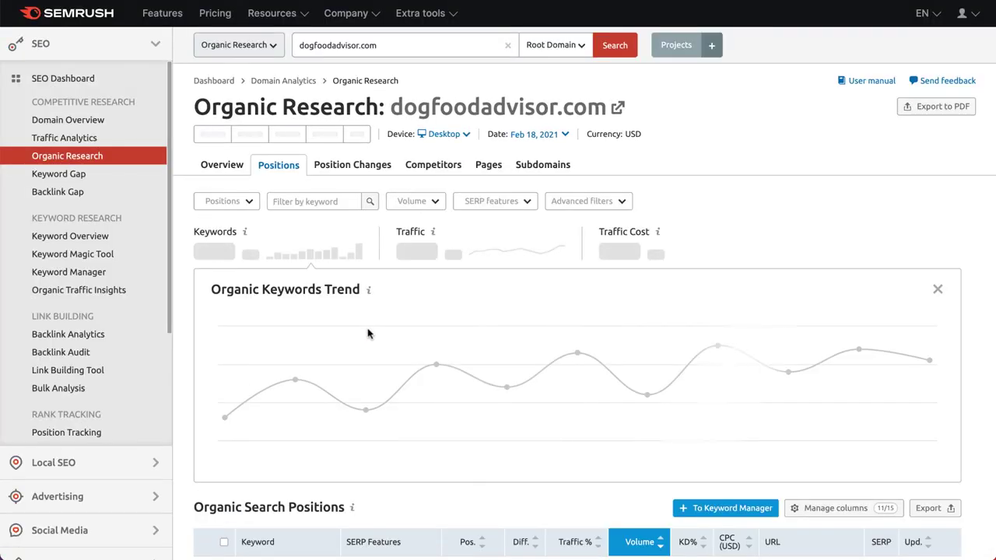
scroll(368, 334, "down", 3)
scroll(368, 334, "down", 5)
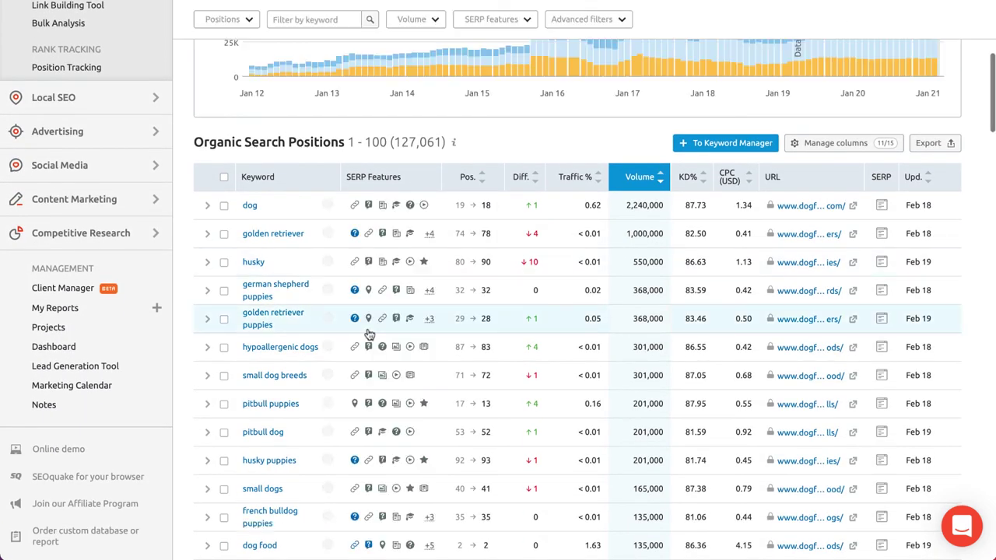
scroll(370, 333, "down", 2)
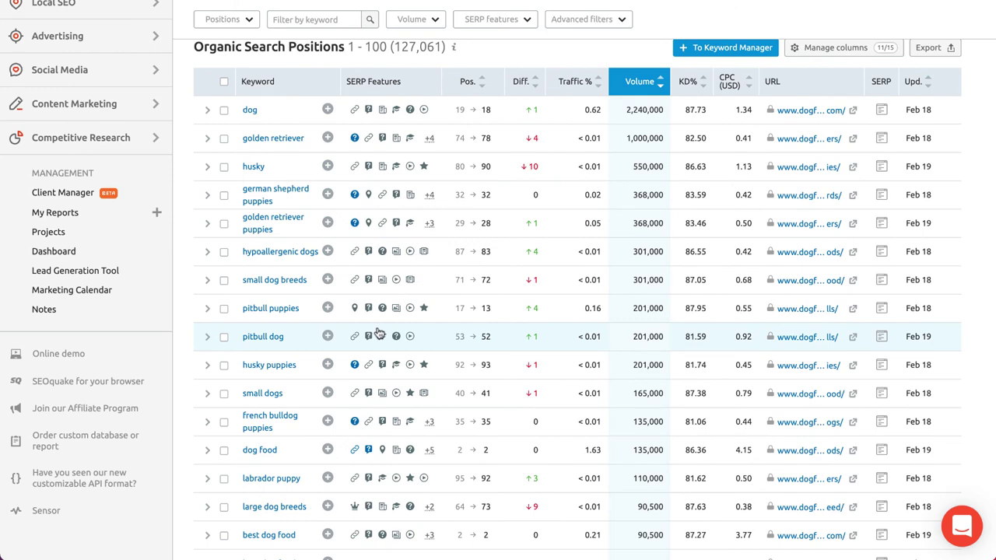
scroll(378, 333, "up", 1)
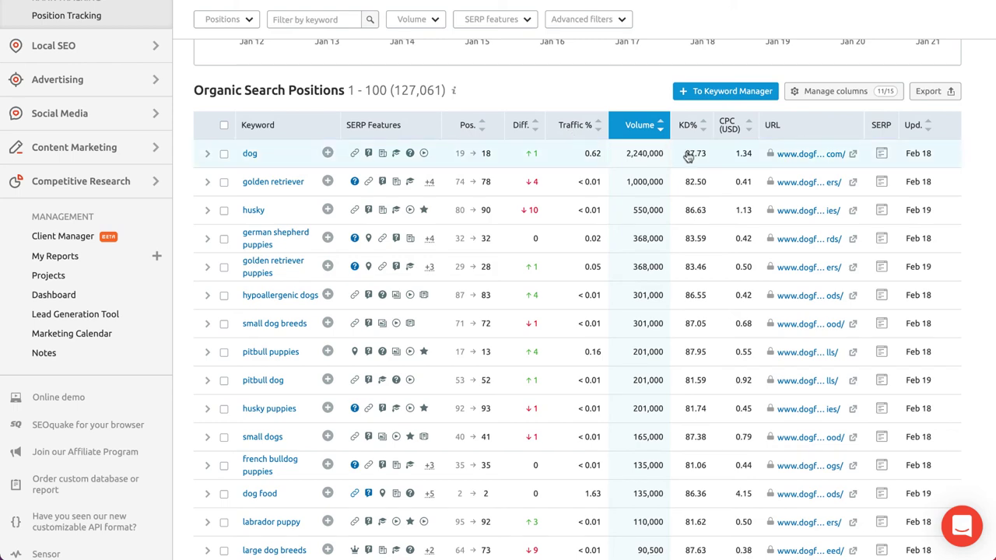
scroll(619, 181, "up", 3)
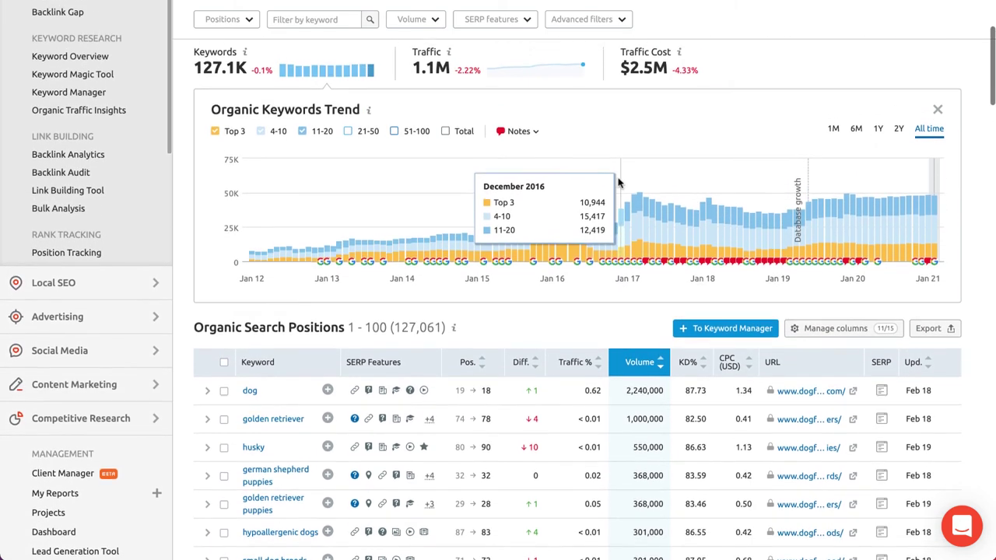
scroll(646, 186, "up", 1)
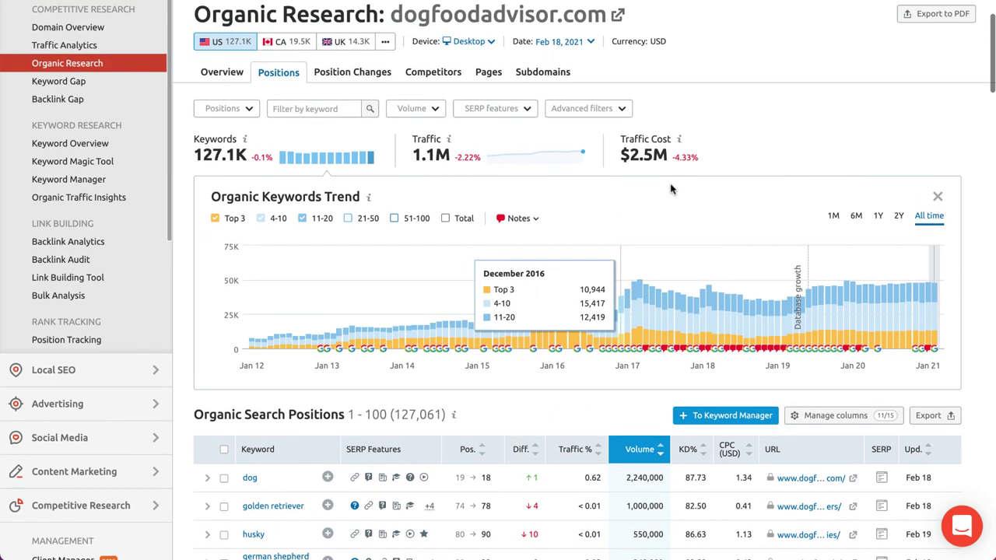
left_click(250, 110)
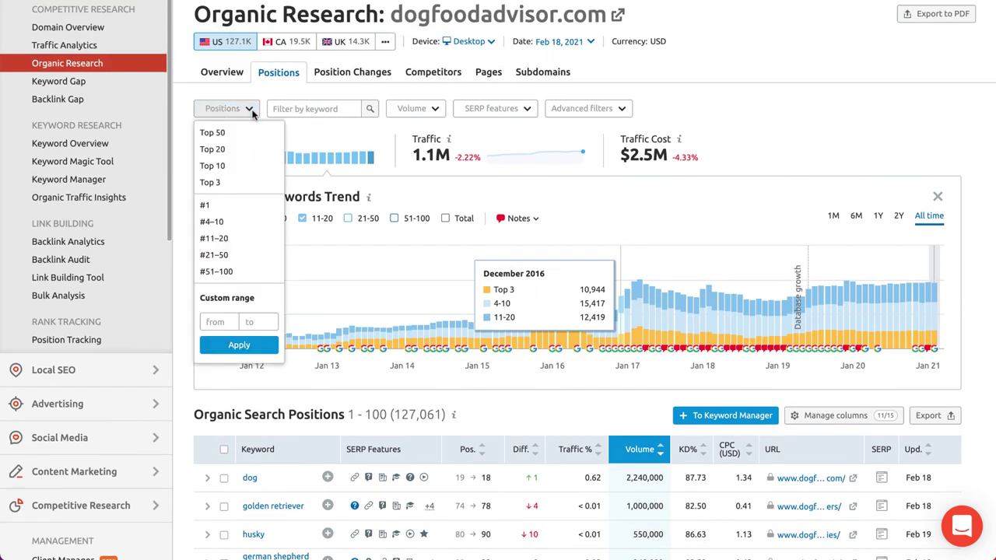
left_click(487, 129)
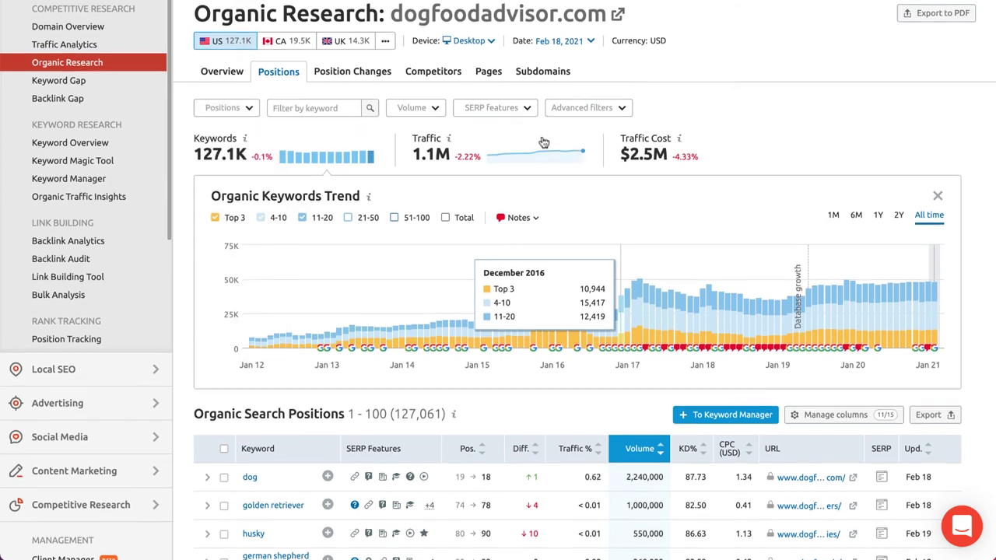
Show the domain's organic pages and compare their traffic and keyword counts, focusing on the sensitive-stomach page
scroll(545, 125, "down", 1)
scroll(504, 104, "up", 1)
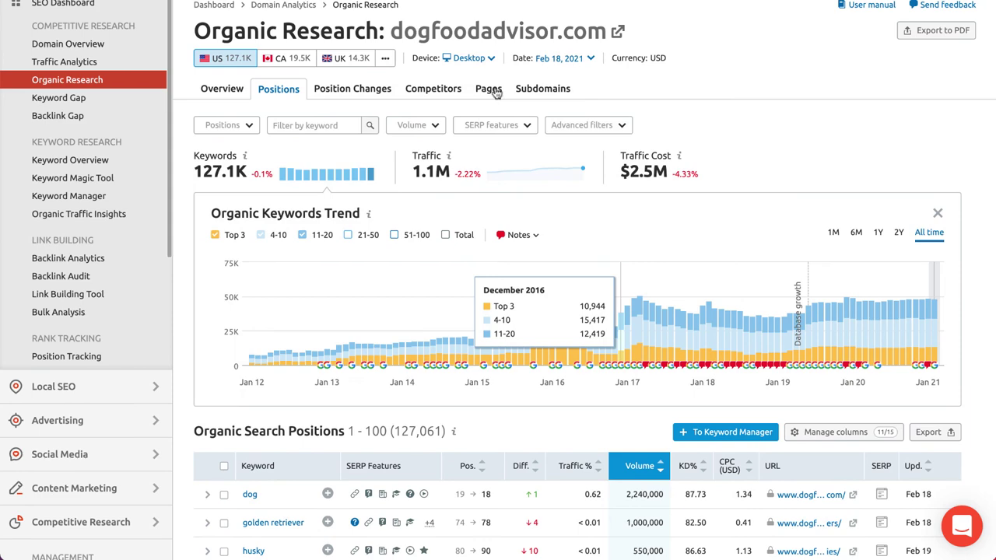
left_click(492, 91)
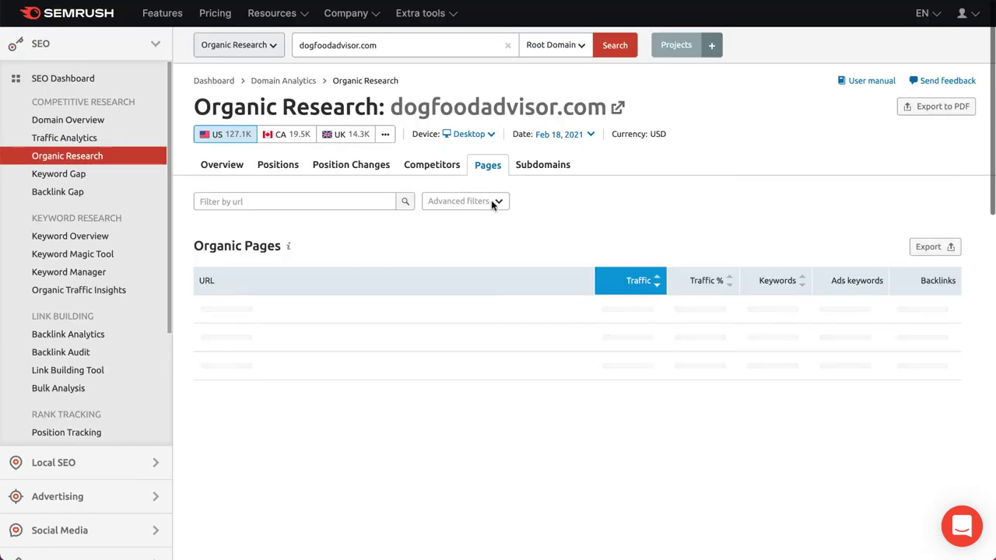
scroll(492, 205, "down", 3)
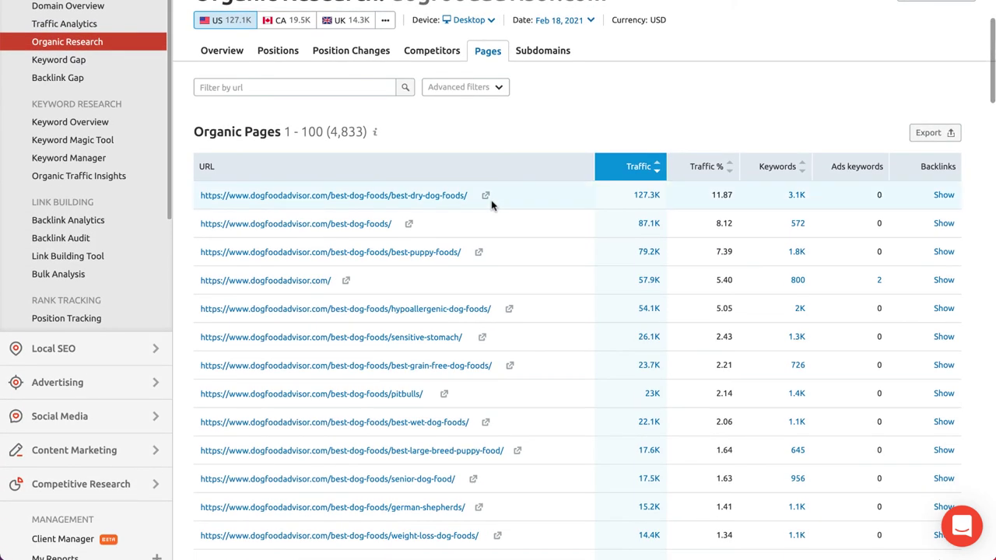
scroll(492, 205, "down", 1)
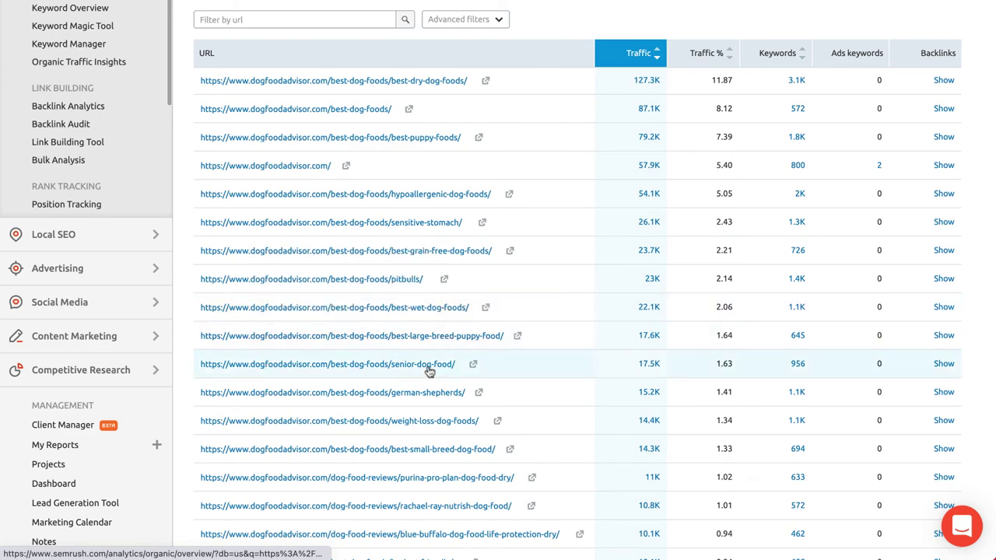
scroll(429, 372, "up", 1)
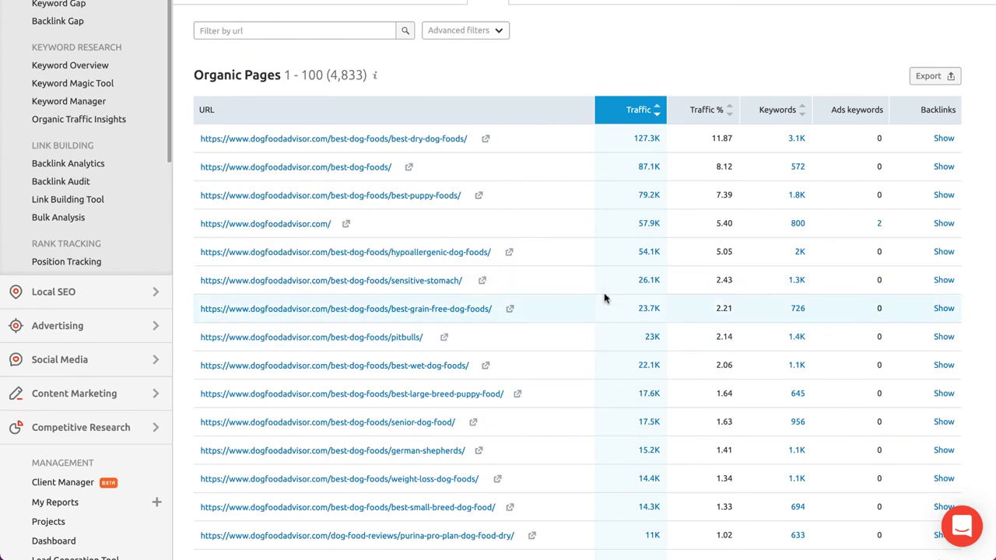
mouse_move(648, 286)
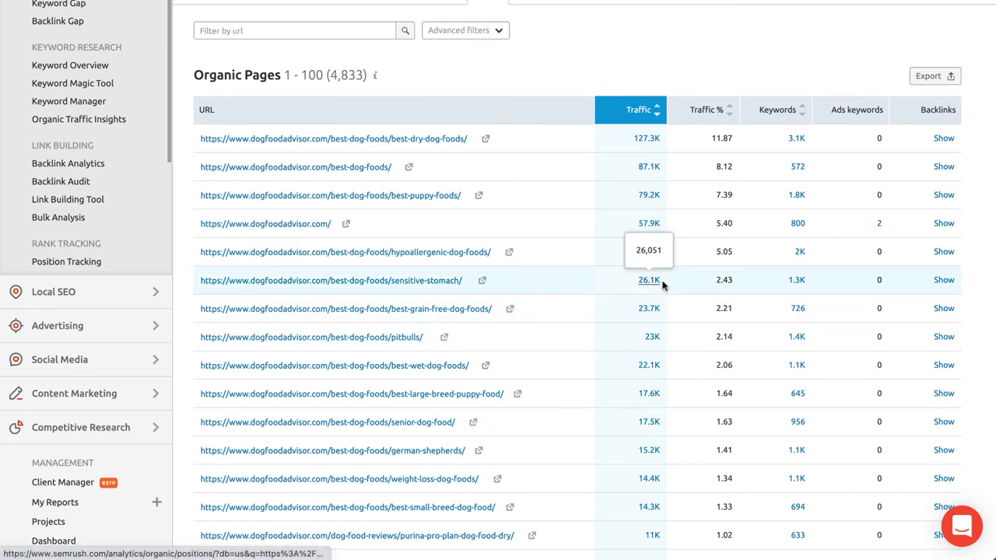
mouse_move(792, 282)
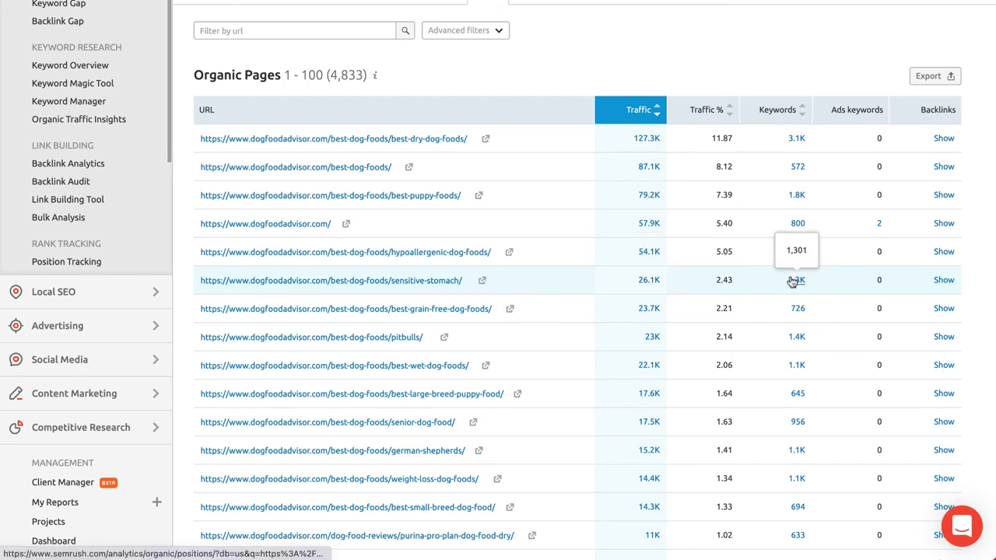
Open the organic research for the /best-dog-foods/sensitive-stomach/ page and examine its top organic keywords
left_click(408, 281)
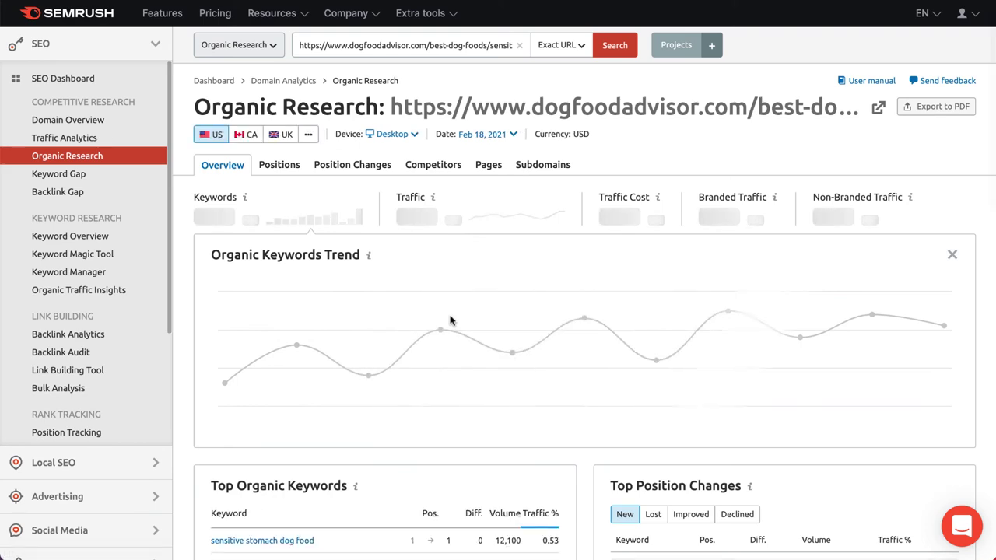
scroll(450, 320, "down", 2)
scroll(450, 320, "down", 2)
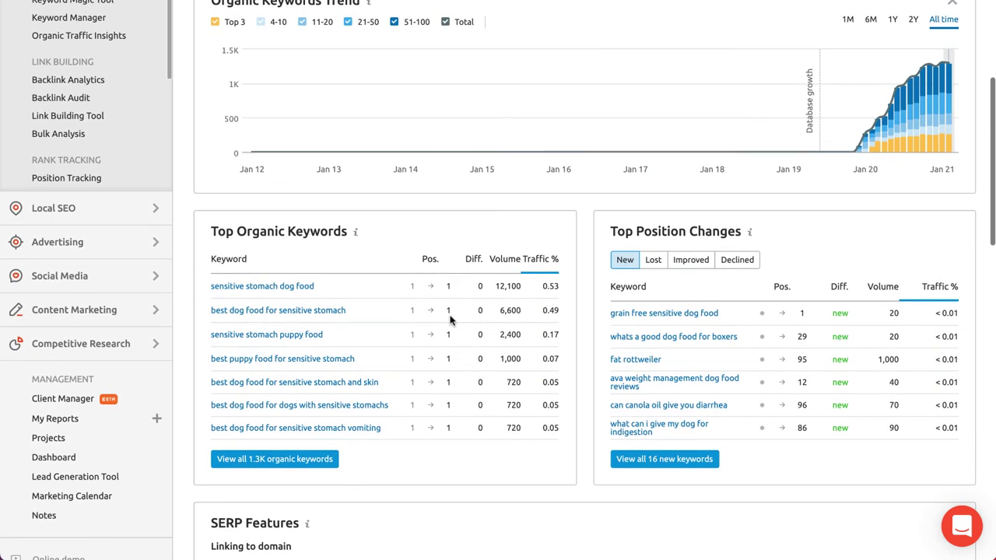
scroll(452, 318, "down", 1)
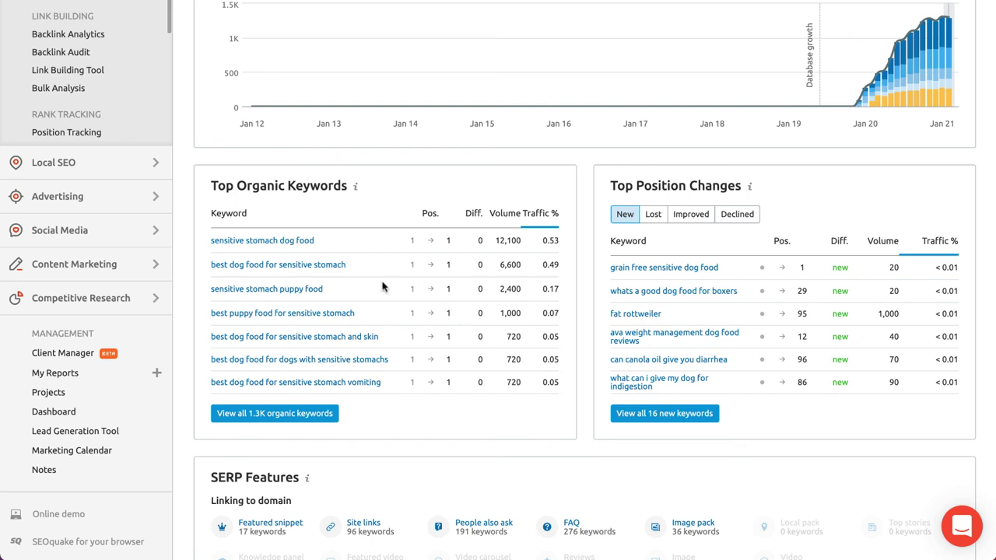
scroll(335, 326, "down", 1)
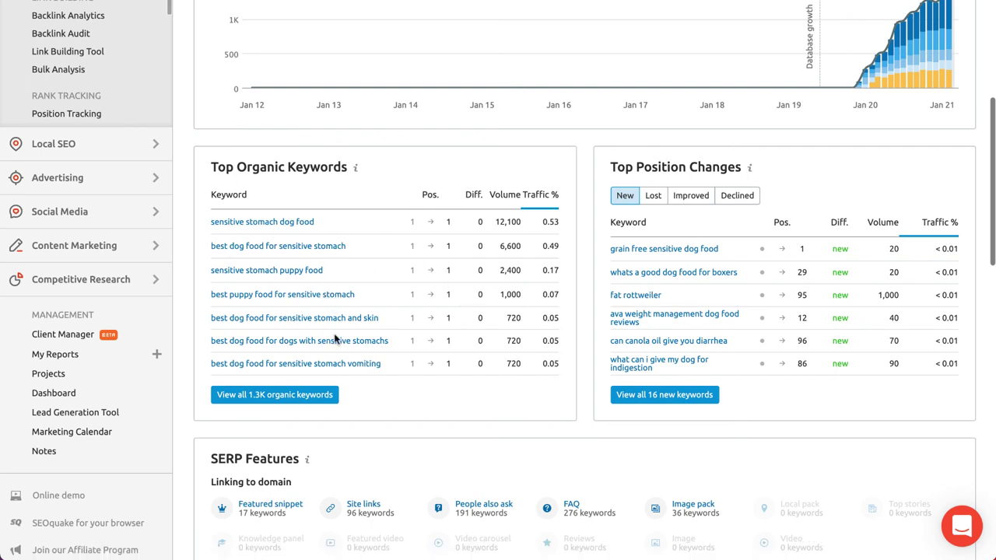
scroll(335, 340, "up", 1)
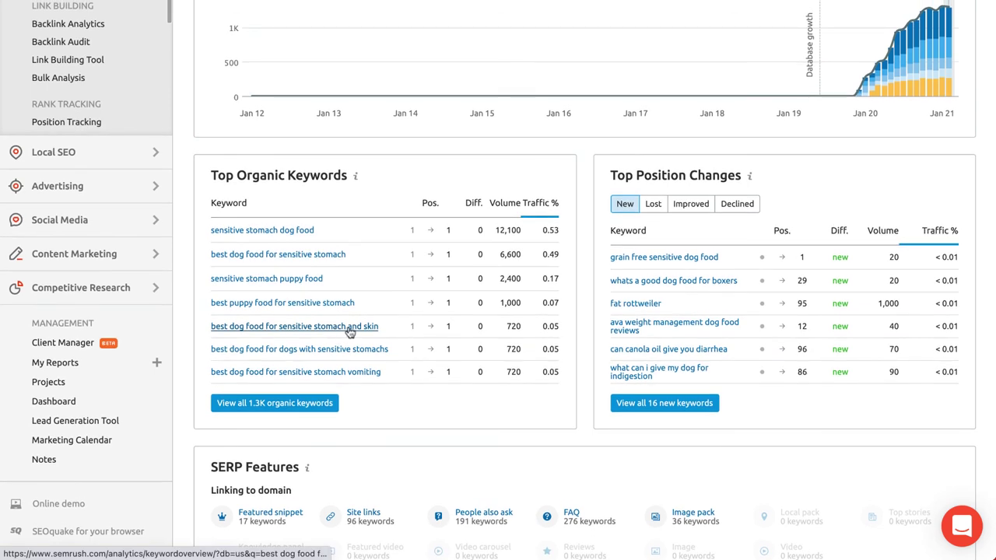
scroll(346, 336, "up", 1)
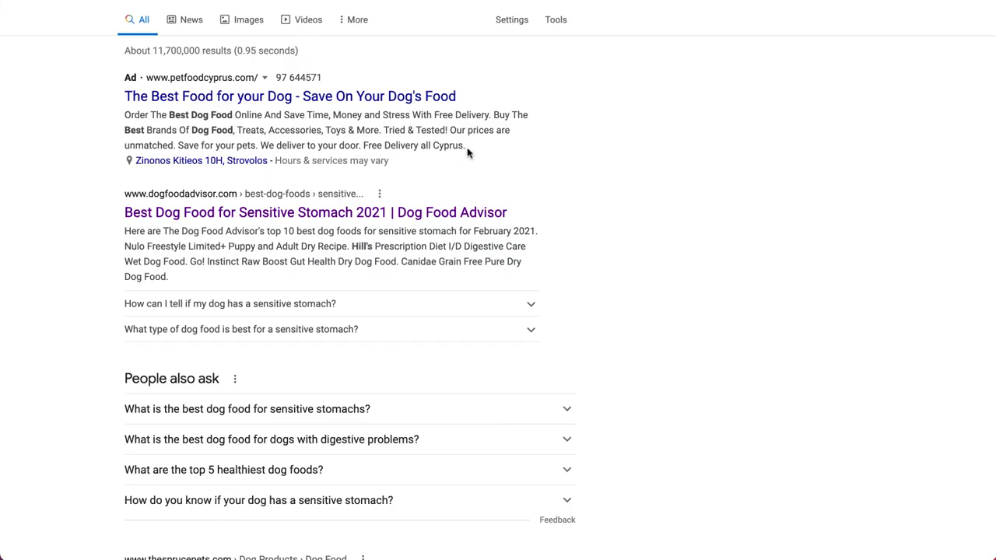
Switch to the Google results for "best dog food for sensitive stomach" and examine which sites and article titles rank
scroll(468, 152, "up", 1)
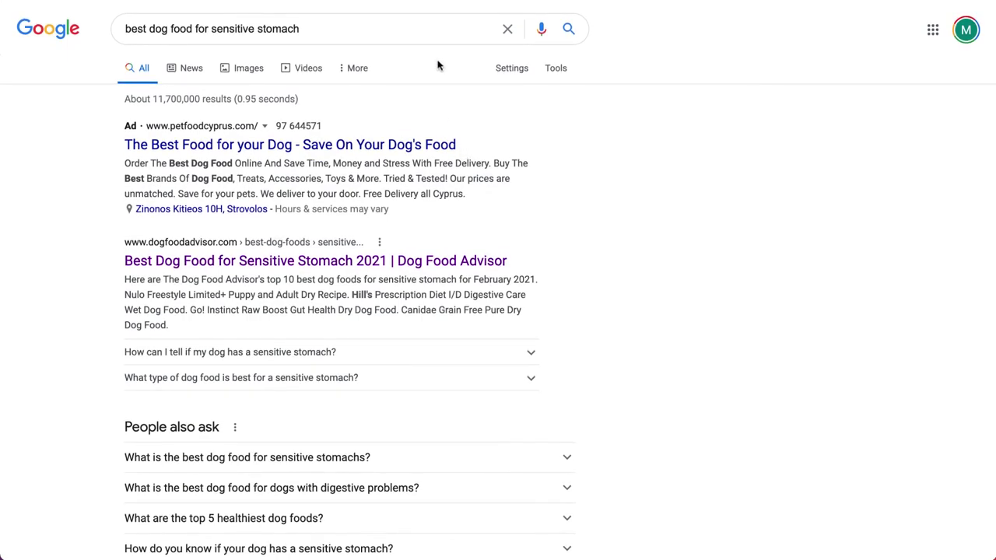
scroll(438, 66, "down", 5)
scroll(441, 180, "down", 2)
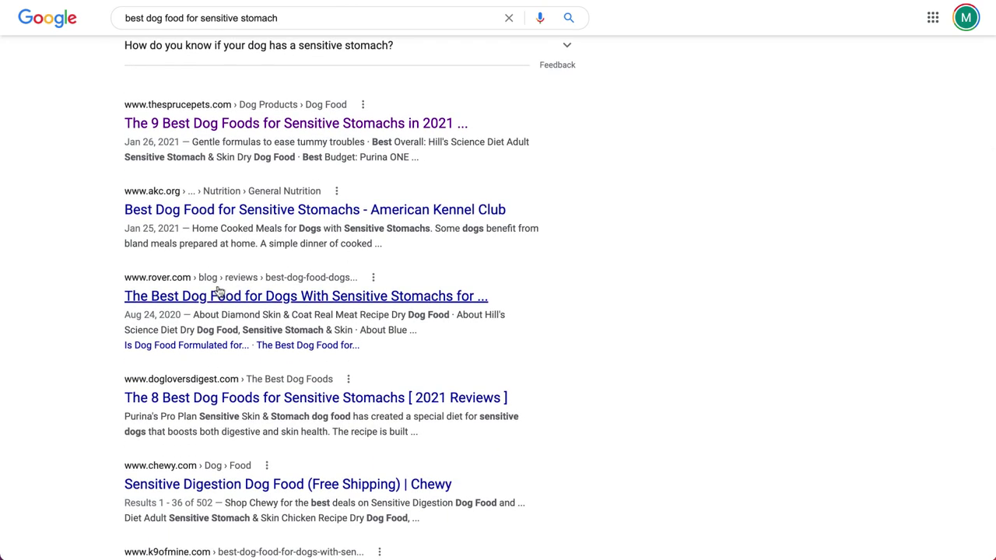
scroll(253, 223, "down", 2)
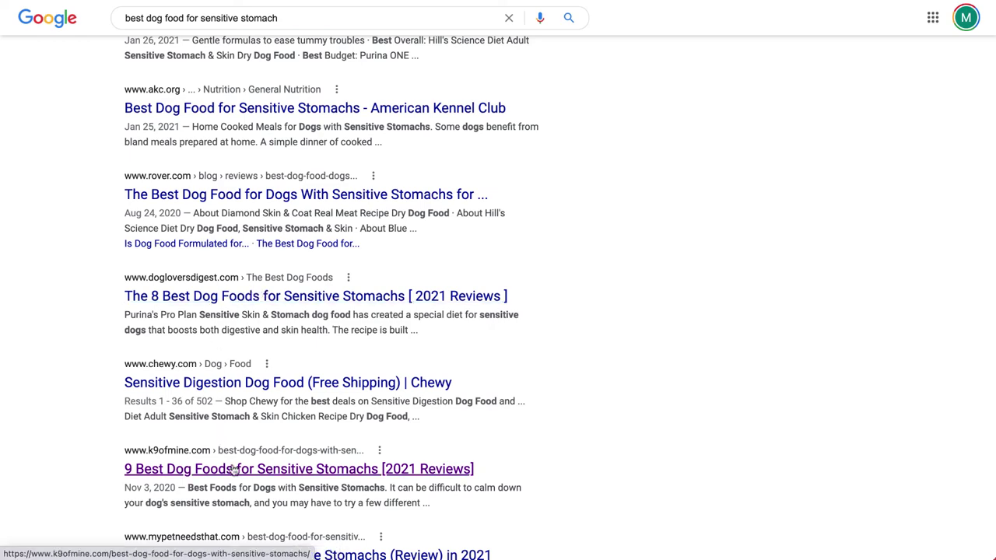
scroll(395, 288, "up", 2)
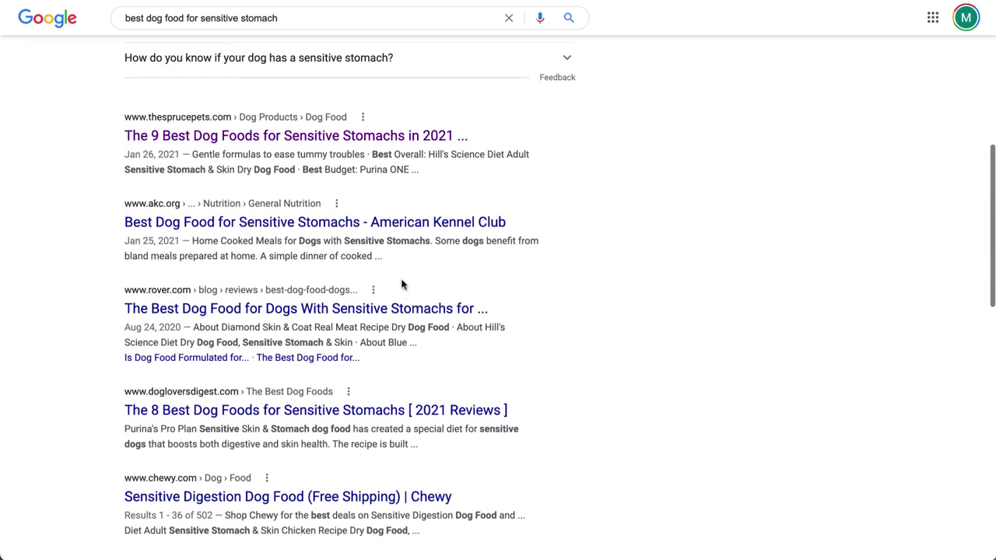
scroll(588, 216, "up", 2)
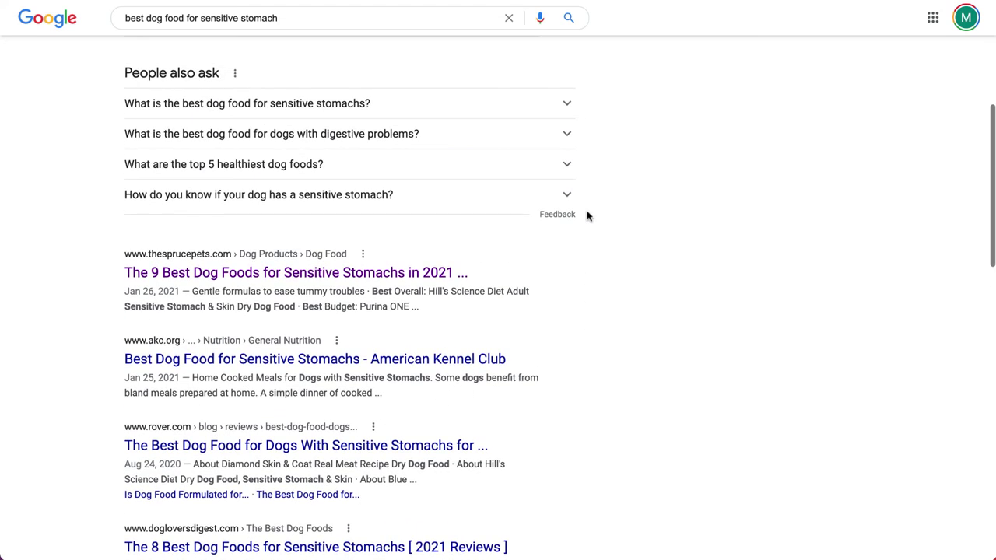
scroll(588, 216, "up", 3)
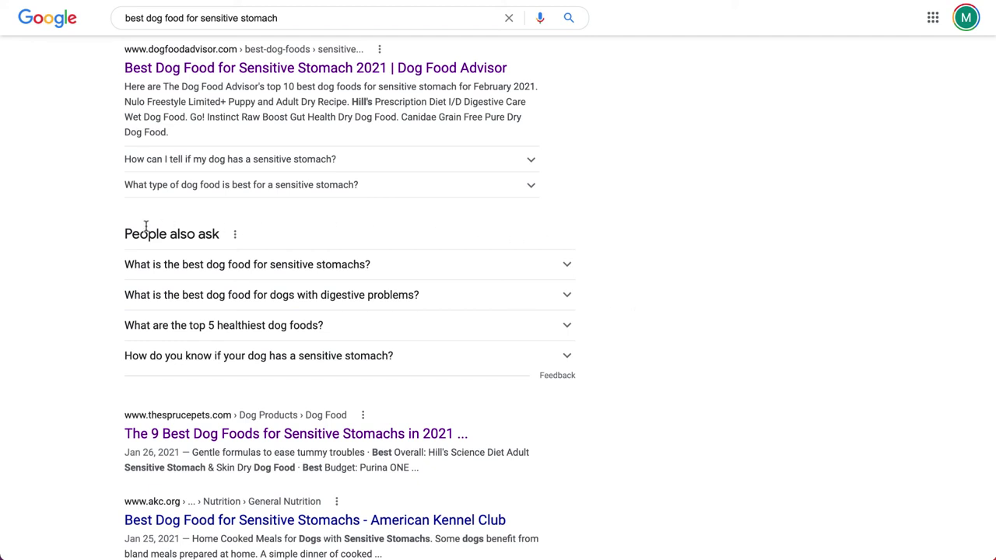
In the People also ask section, expand "What is the best dog food for dogs with digestive problems?" and read its answer
left_click_drag(113, 238, 219, 226)
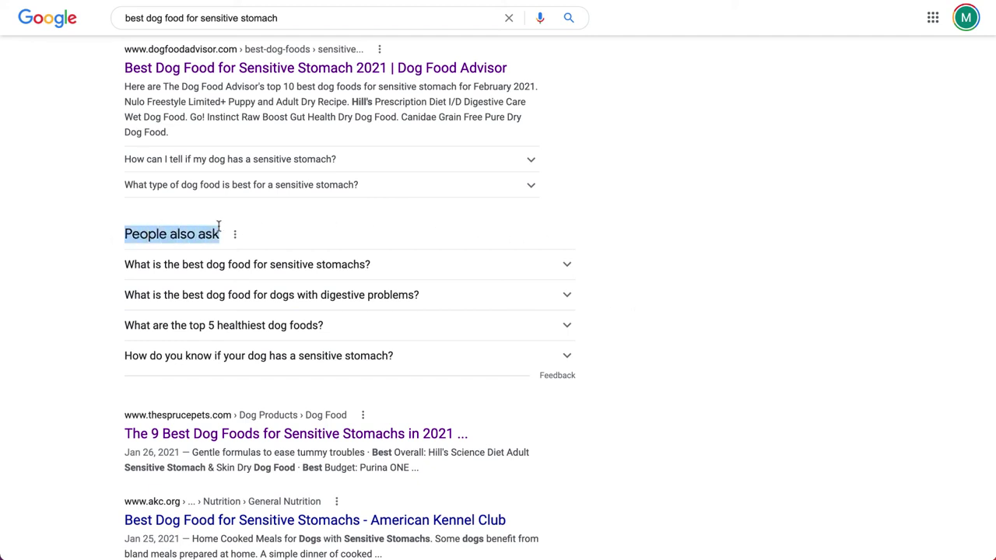
left_click(337, 225)
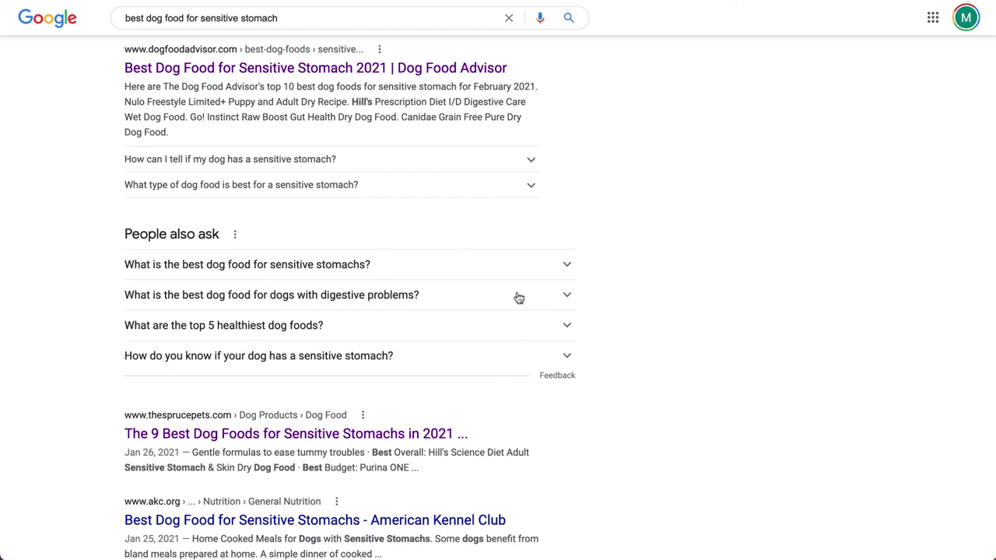
left_click(566, 298)
scroll(496, 318, "down", 2)
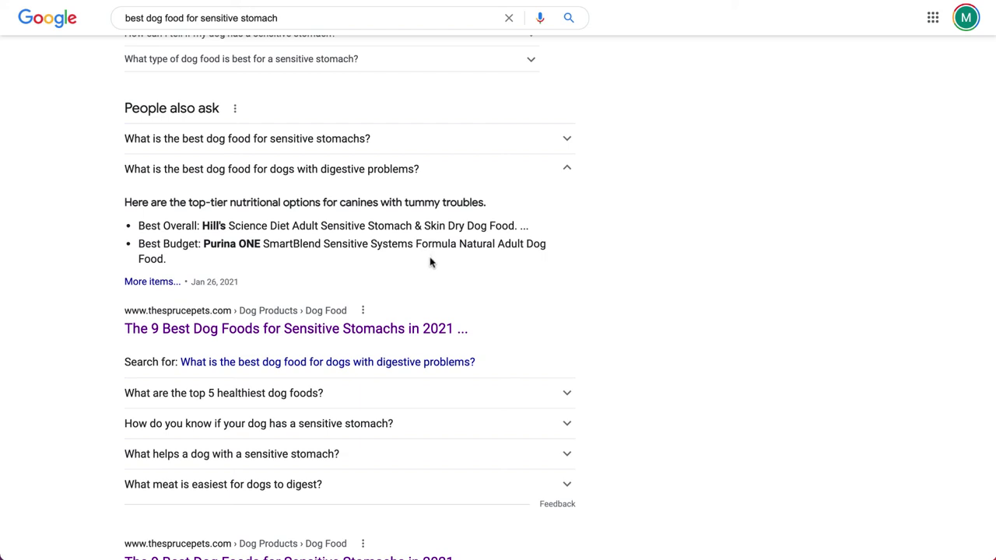
Run the related Google search "What is the best dog food for dogs with digestive problems?" and examine which sites and article titles rank
scroll(431, 263, "down", 1)
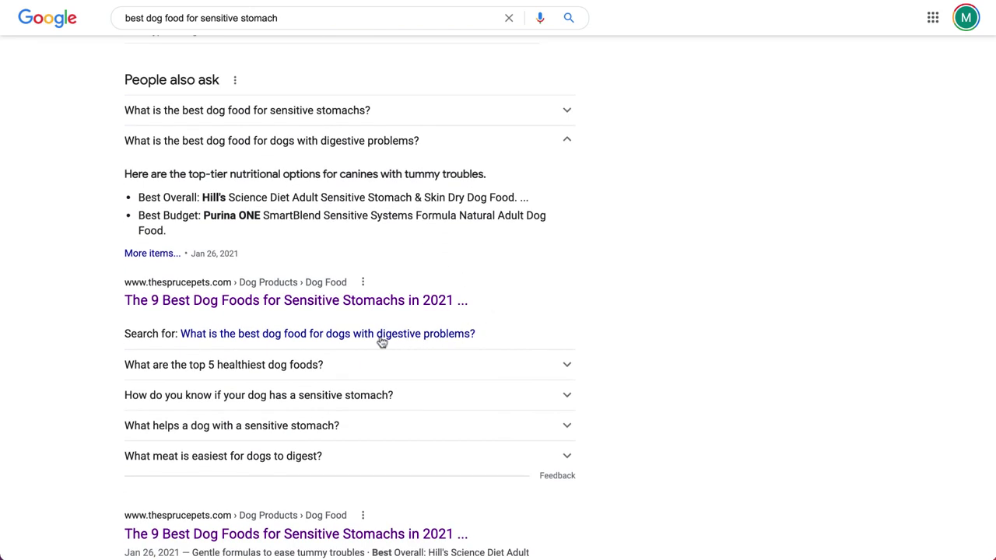
left_click(341, 334)
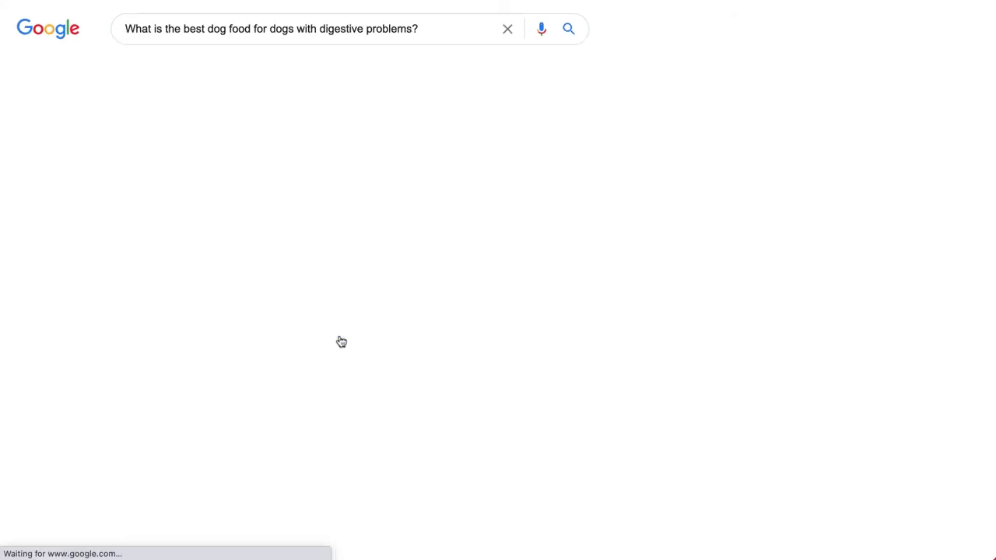
scroll(340, 341, "down", 3)
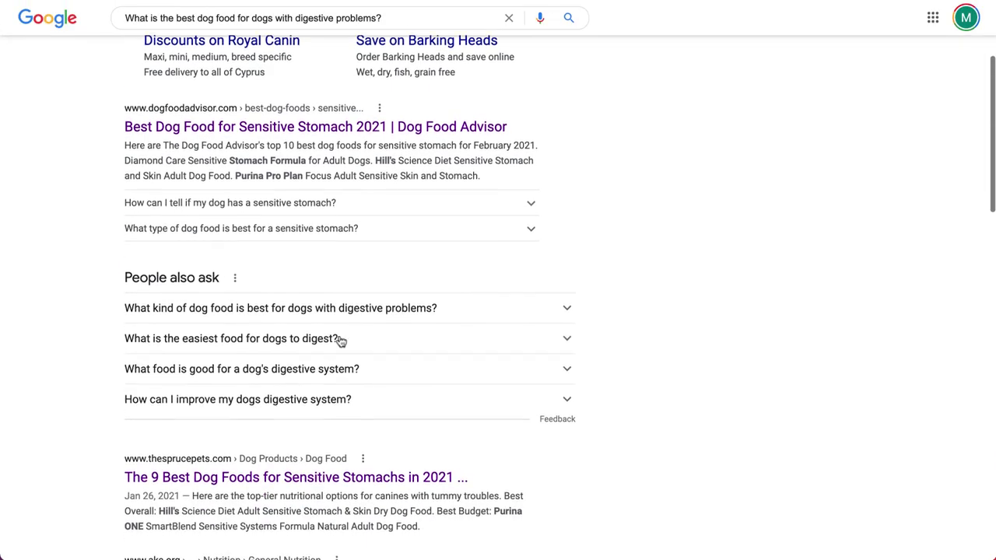
scroll(340, 341, "down", 3)
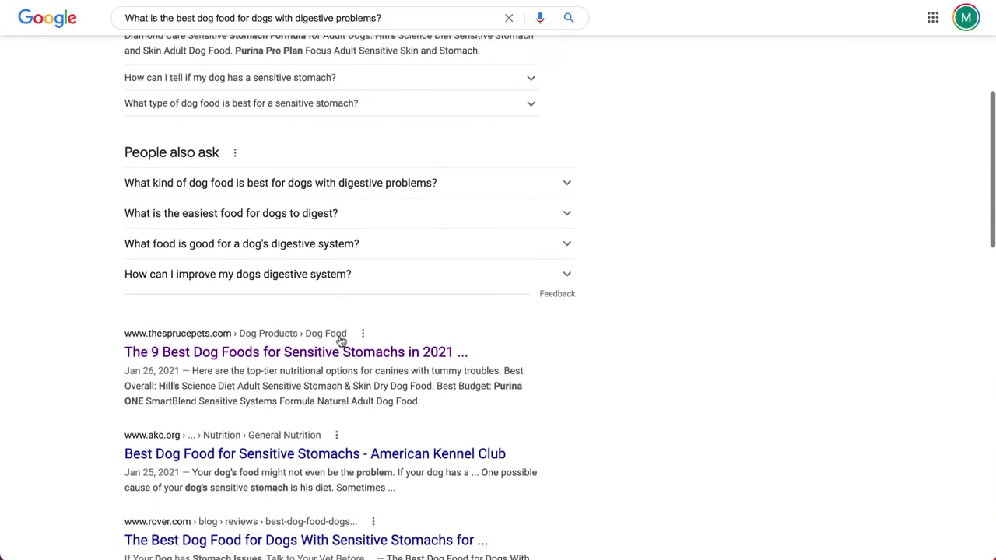
scroll(341, 340, "down", 2)
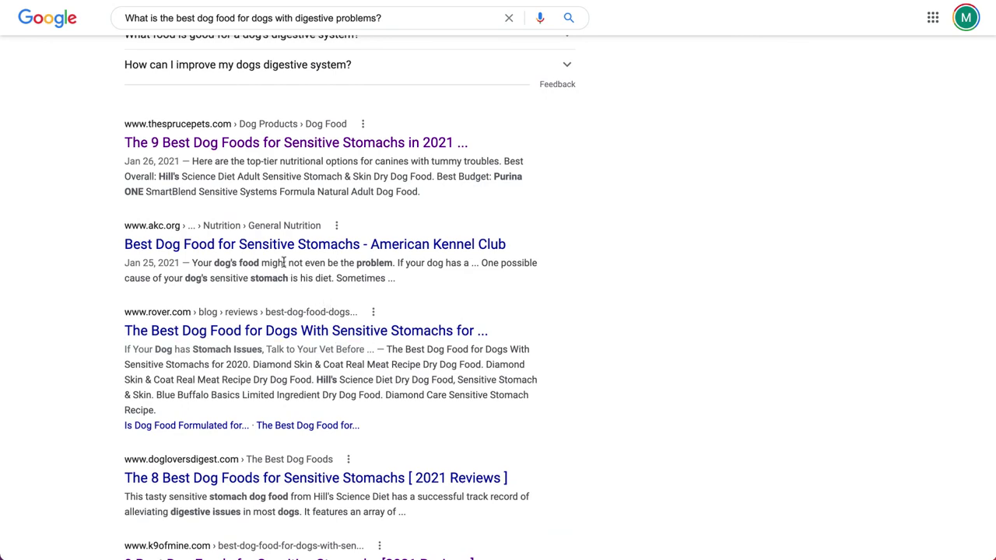
scroll(280, 321, "down", 1)
scroll(280, 333, "down", 2)
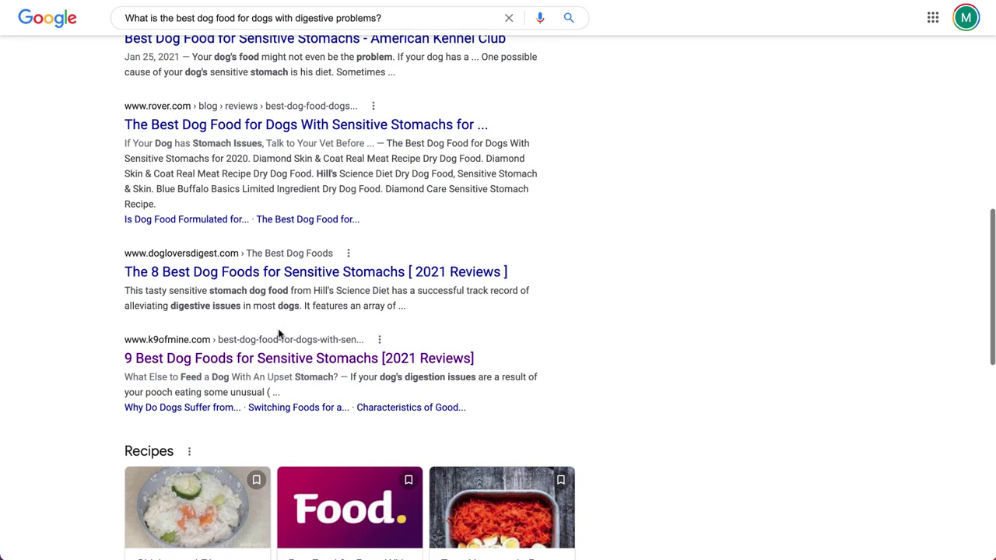
scroll(280, 333, "down", 1)
scroll(280, 333, "up", 2)
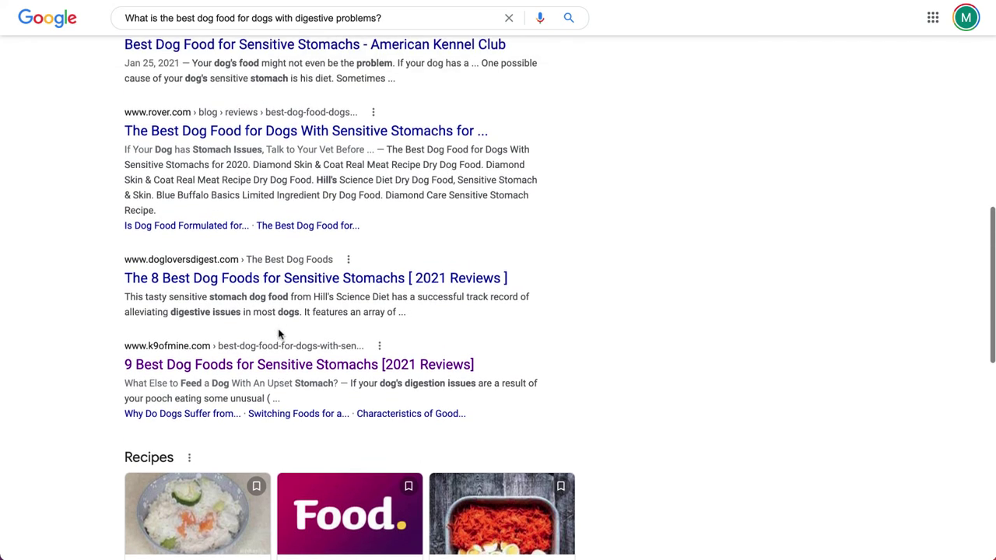
scroll(280, 333, "up", 3)
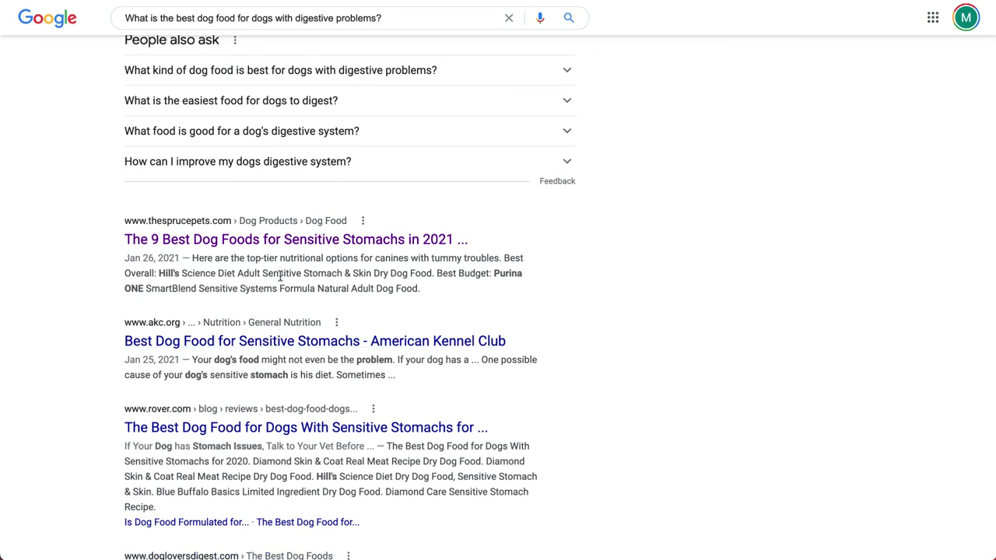
scroll(276, 215, "up", 1)
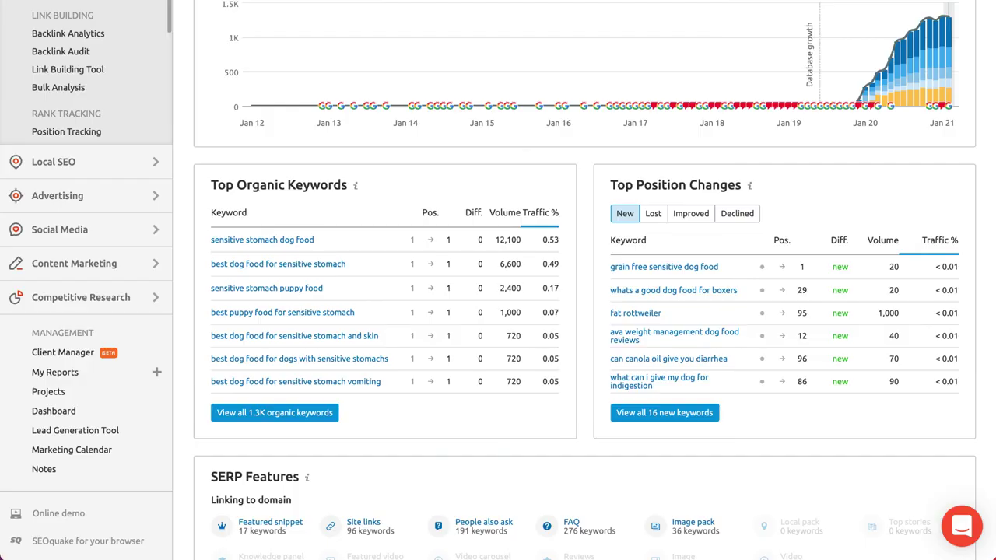
Switch to Semrush, look up "dog food digestive problems" in the Keyword Magic Tool, and compare the volume and difficulty of the related keywords
scroll(254, 72, "up", 1)
scroll(255, 72, "up", 1)
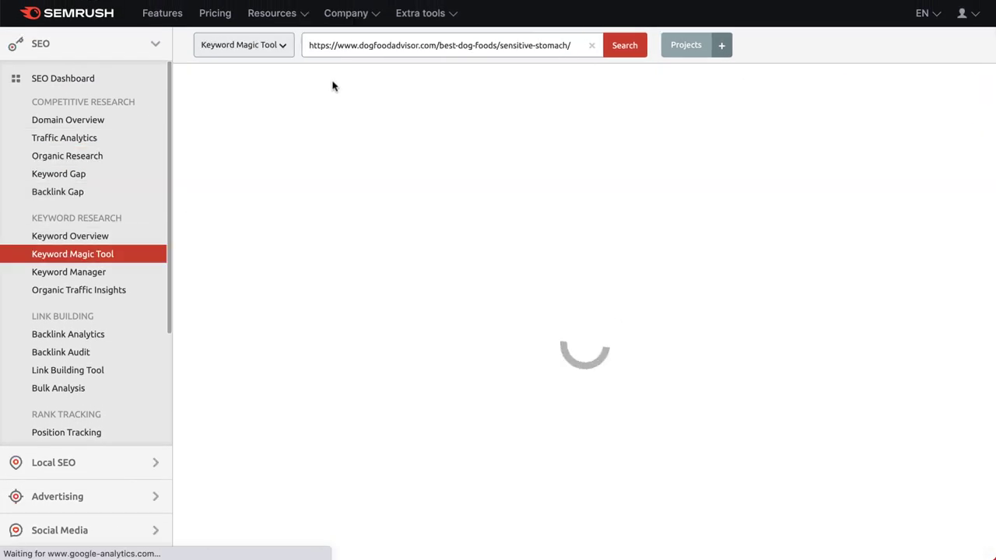
left_click(403, 49)
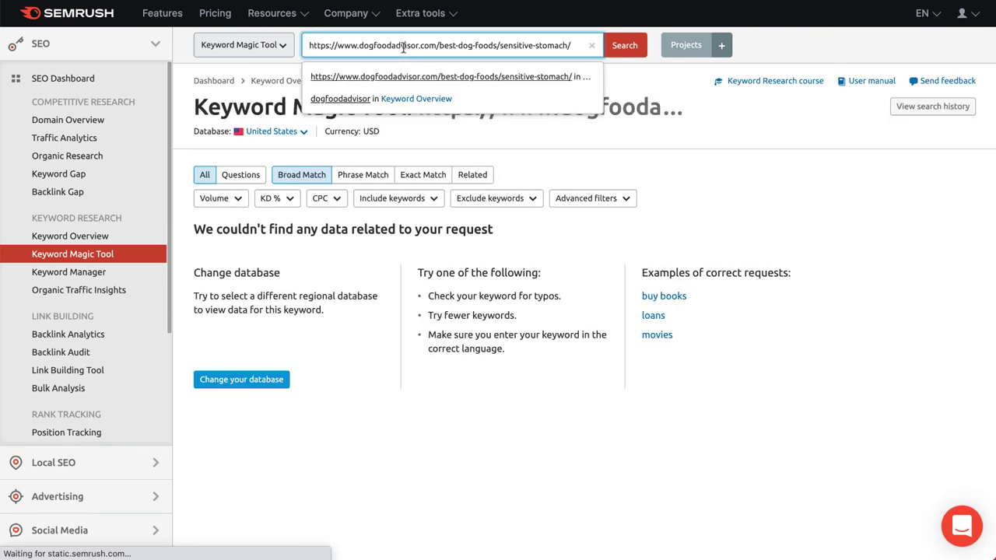
type("dog food digestive problems")
triple_click(403, 48)
type("dog food digestive problems")
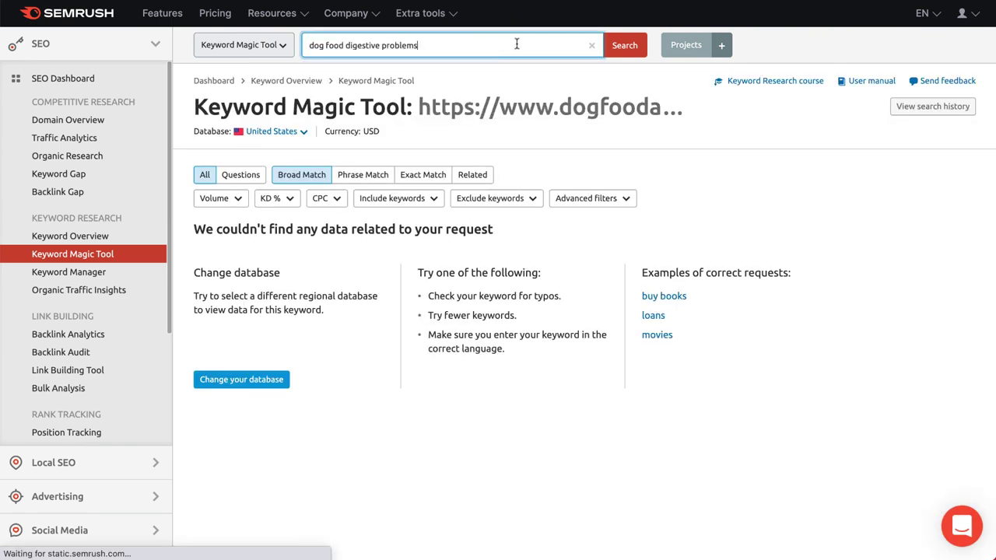
left_click(625, 45)
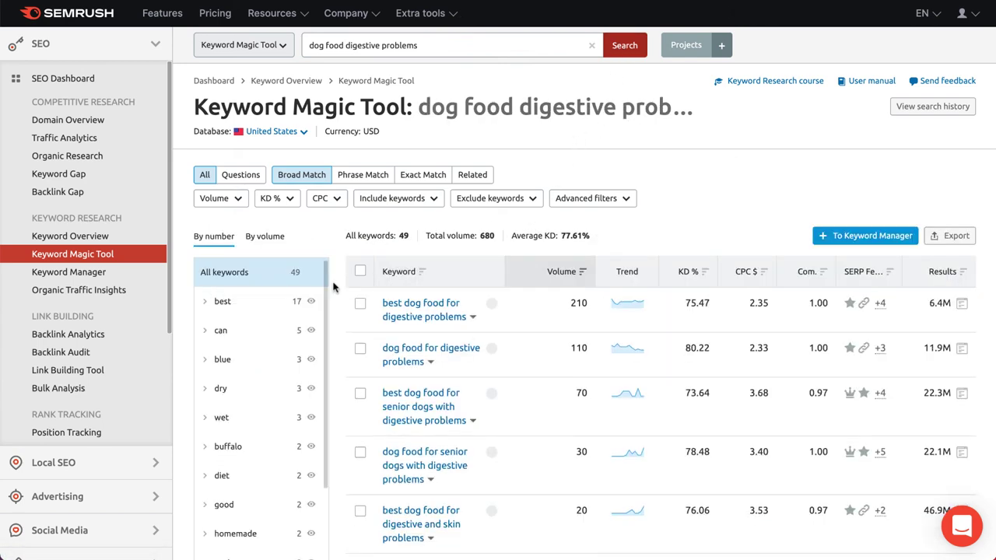
scroll(399, 328, "down", 2)
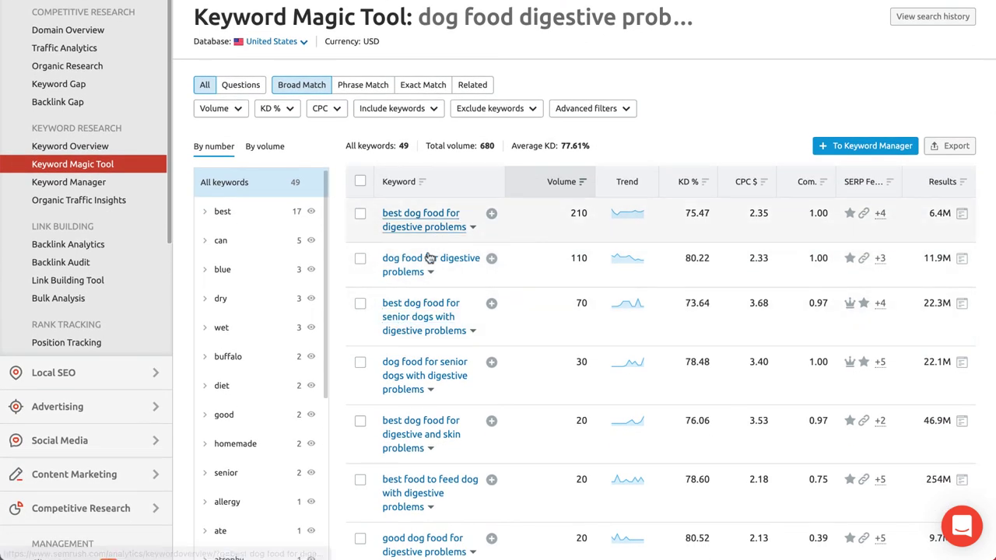
scroll(426, 285, "down", 2)
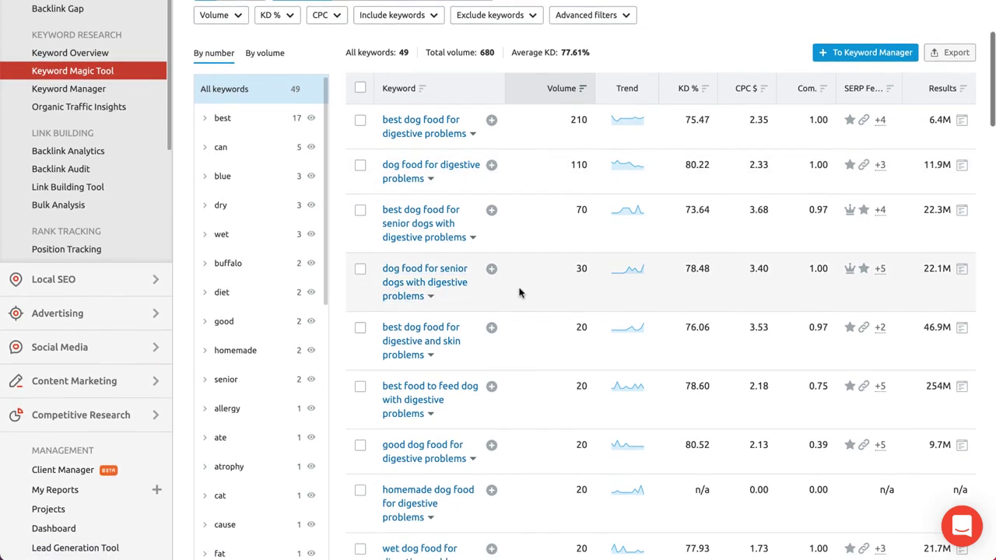
scroll(520, 293, "down", 2)
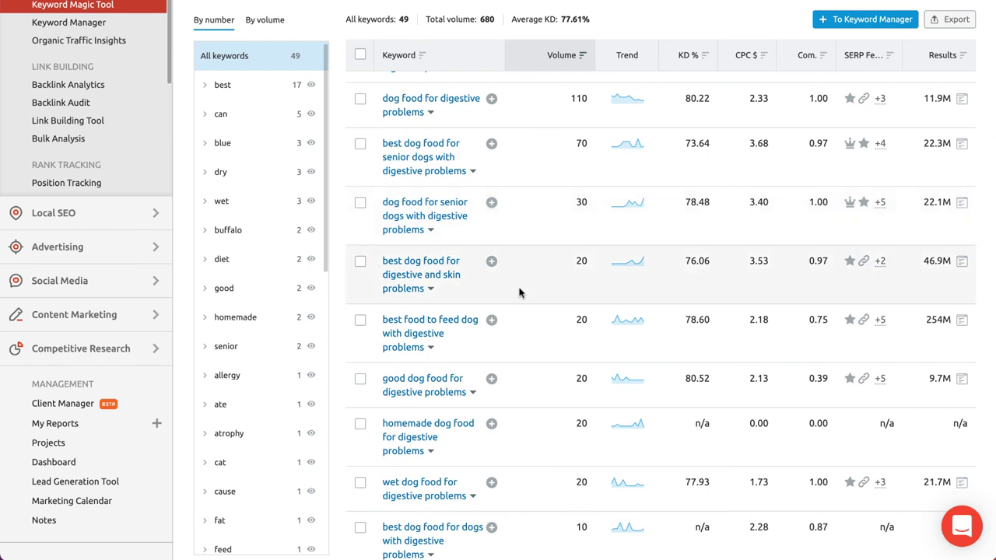
scroll(519, 293, "up", 2)
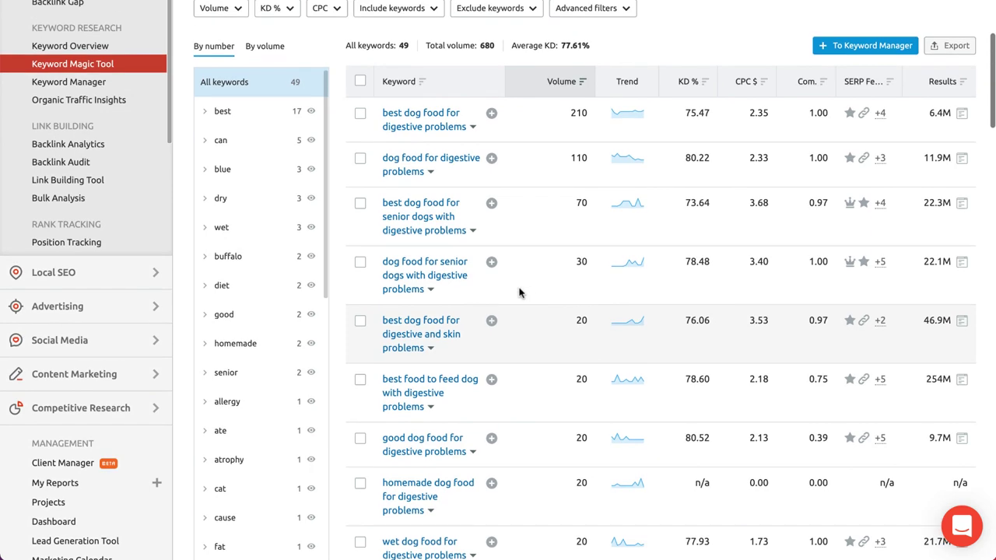